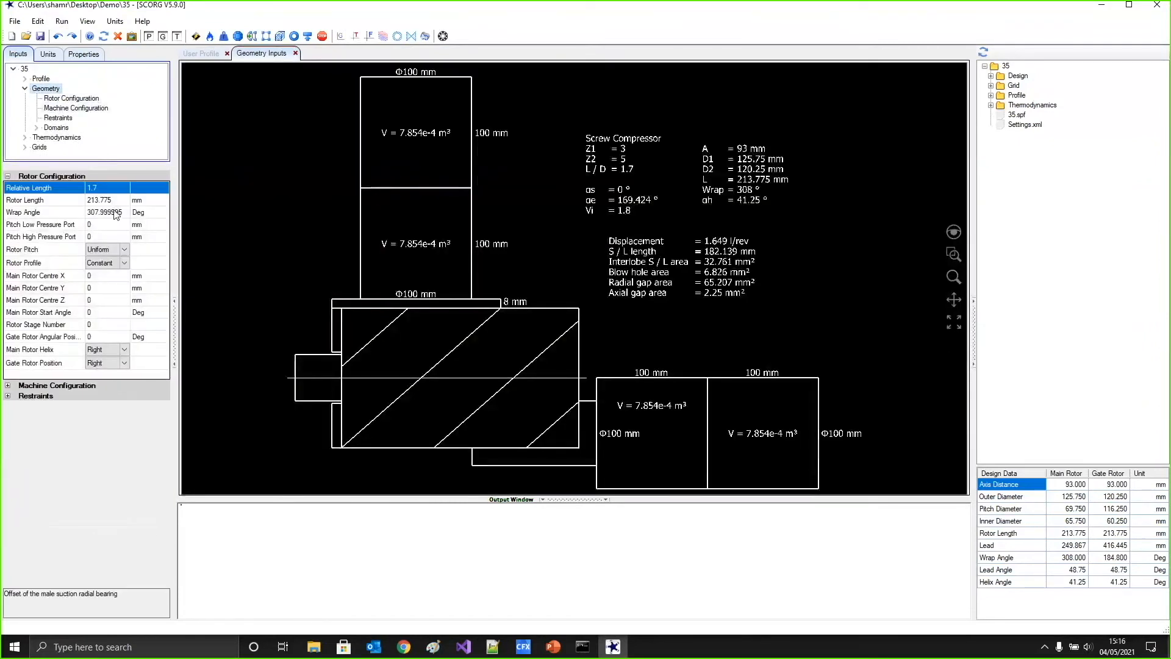
# Open the short thermodynamic report for project 35 and examine the volumetric efficiency, power and specific power
pyautogui.click(84, 23)
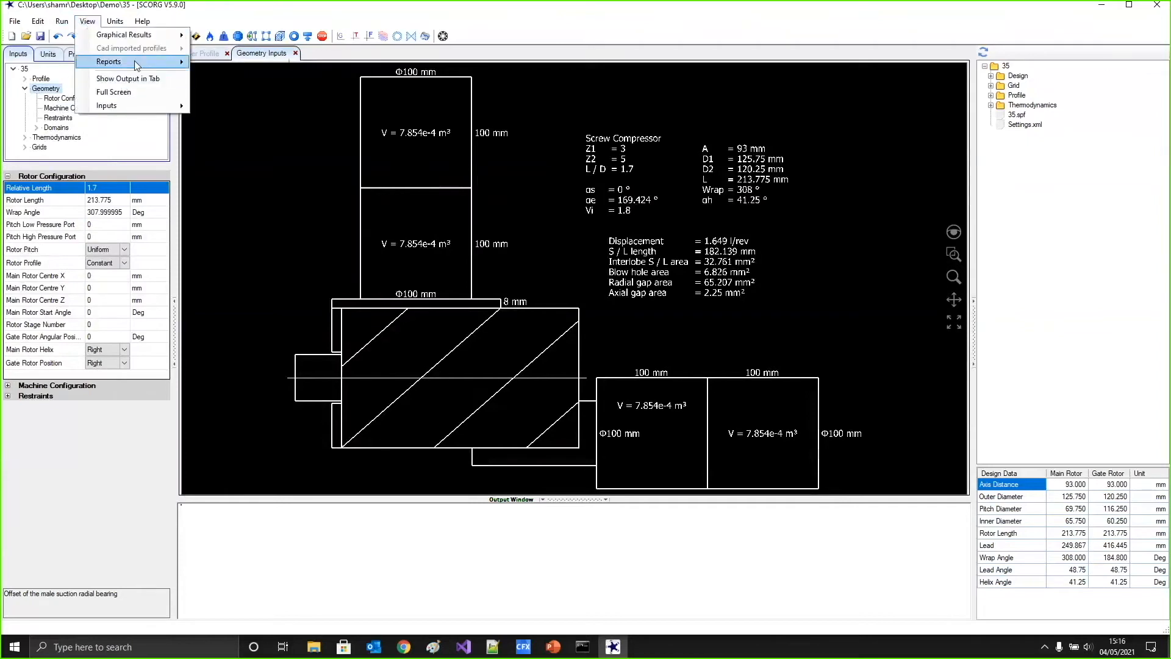
pyautogui.moveTo(140, 62)
pyautogui.moveTo(280, 76)
pyautogui.click(318, 78)
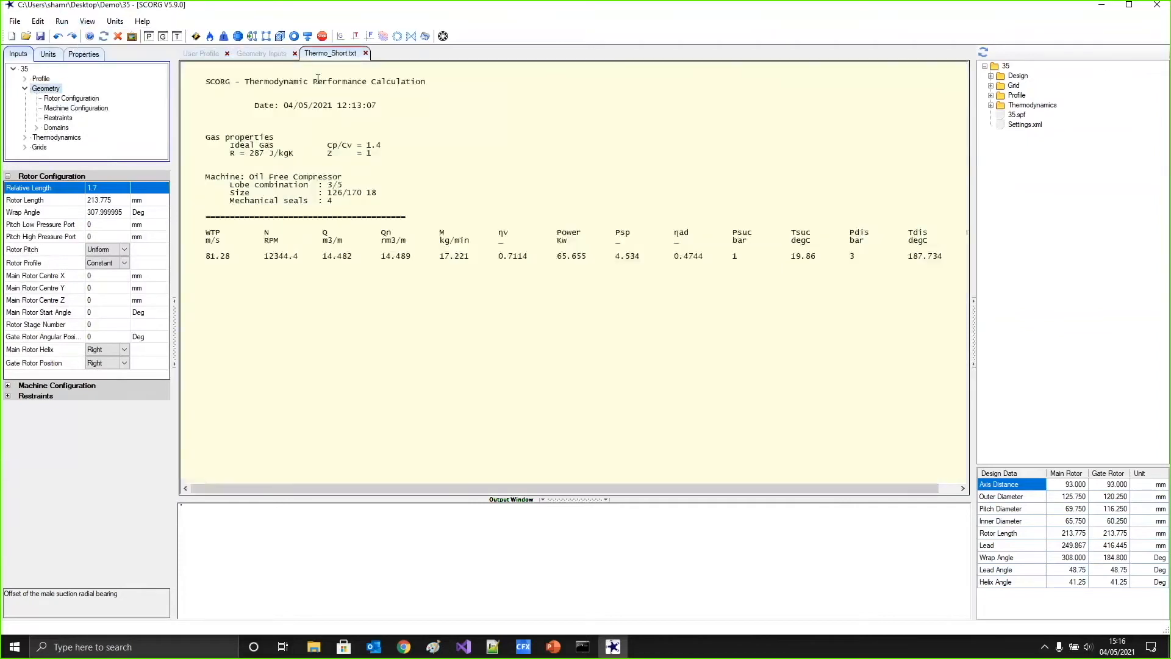
pyautogui.moveTo(500, 256); pyautogui.dragTo(528, 256)
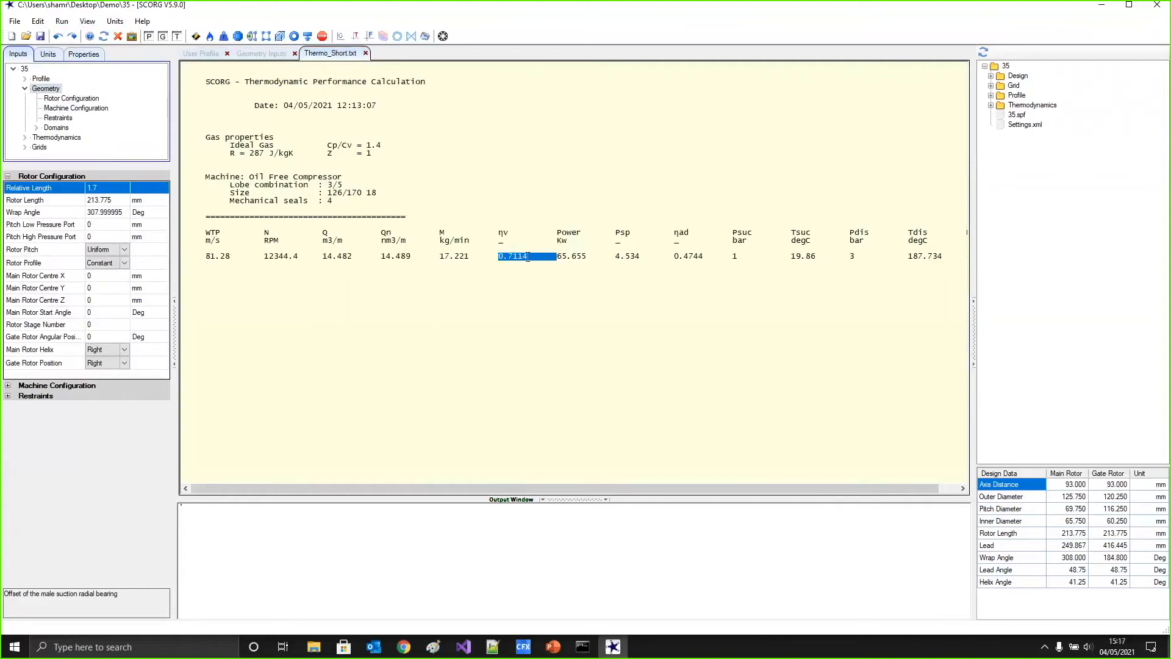
pyautogui.doubleClick(577, 256)
pyautogui.click(626, 256)
pyautogui.click(62, 21)
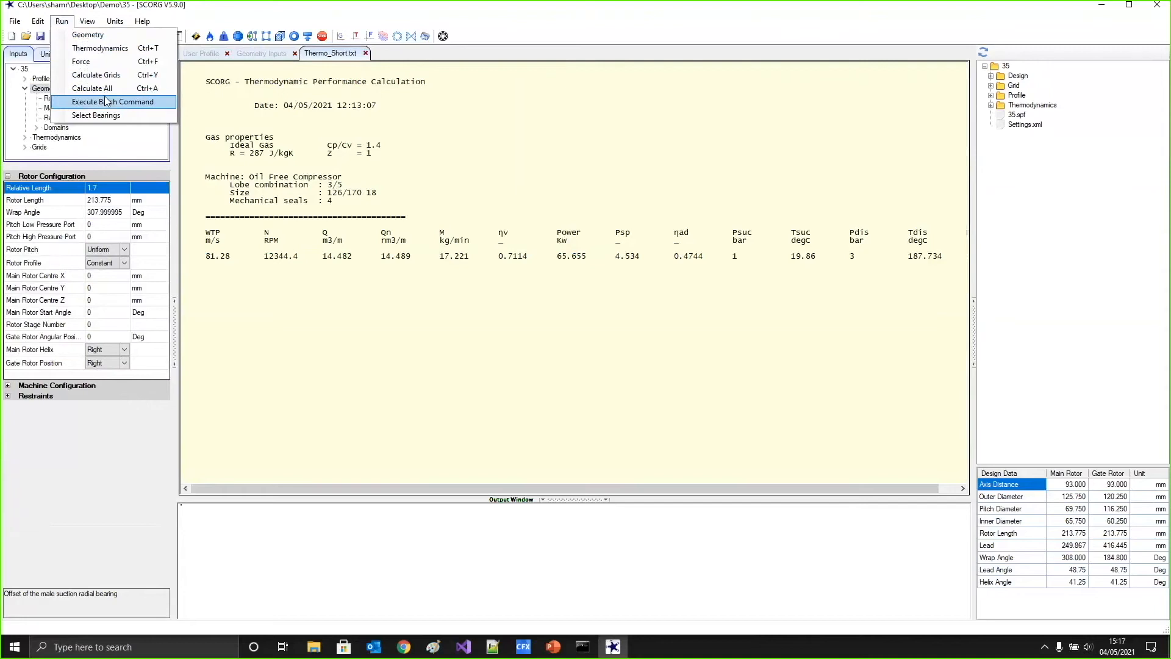
pyautogui.click(538, 226)
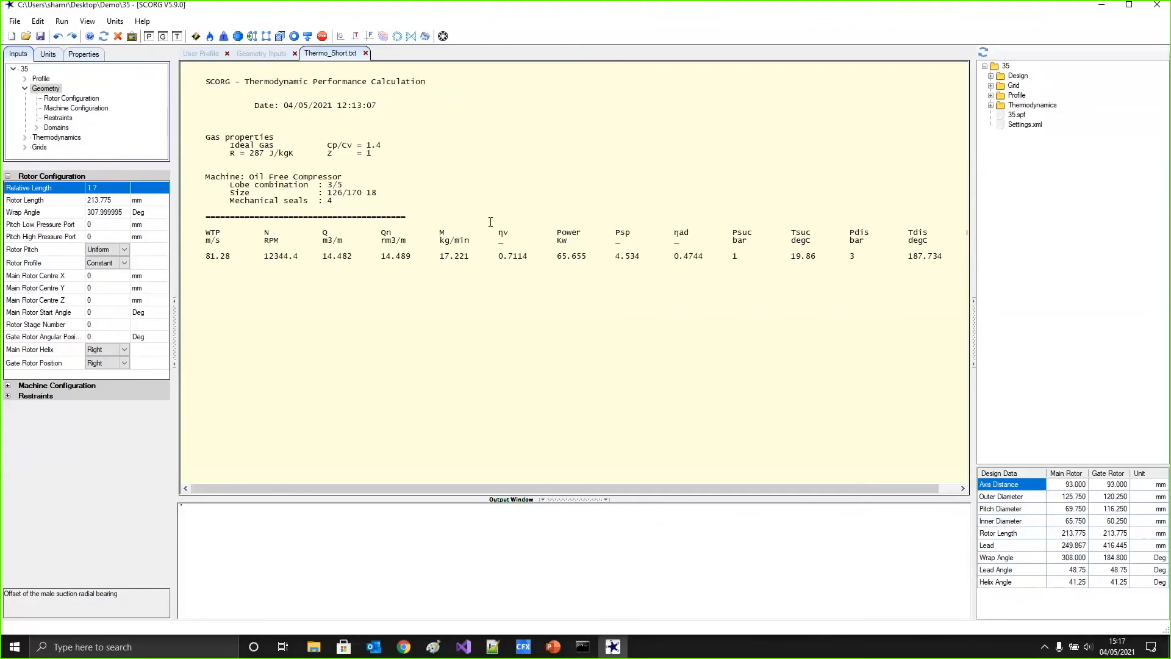
# Close SCORG and check the contents and path of the 35 project folder inside the Demo folder
pyautogui.click(1155, 8)
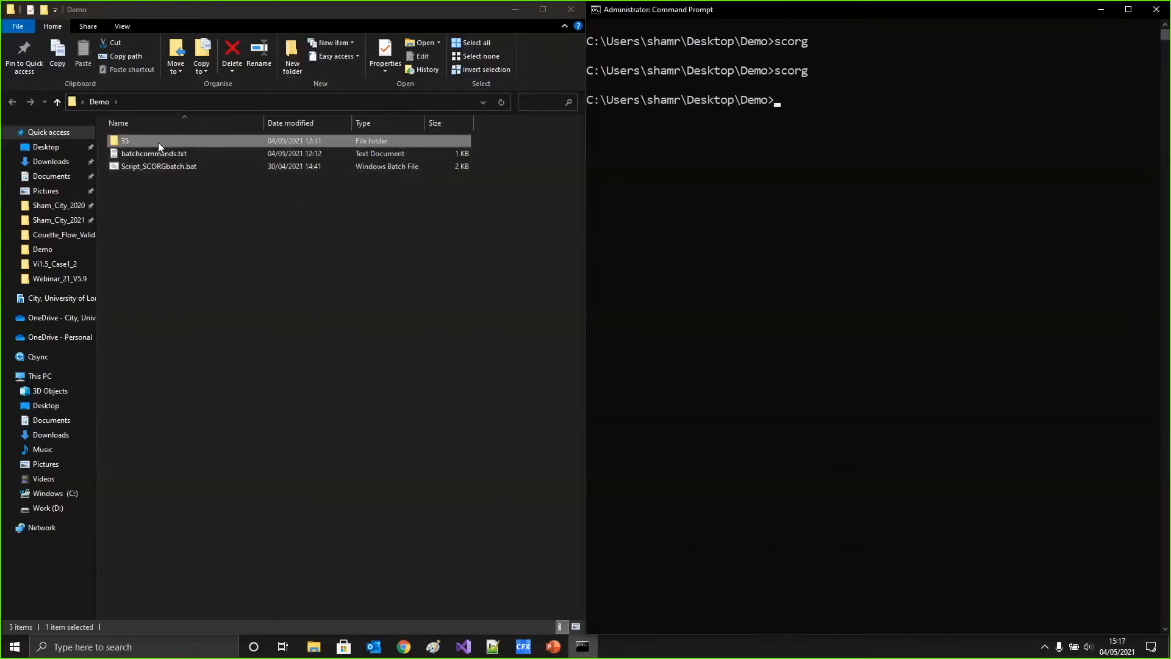
pyautogui.doubleClick(159, 141)
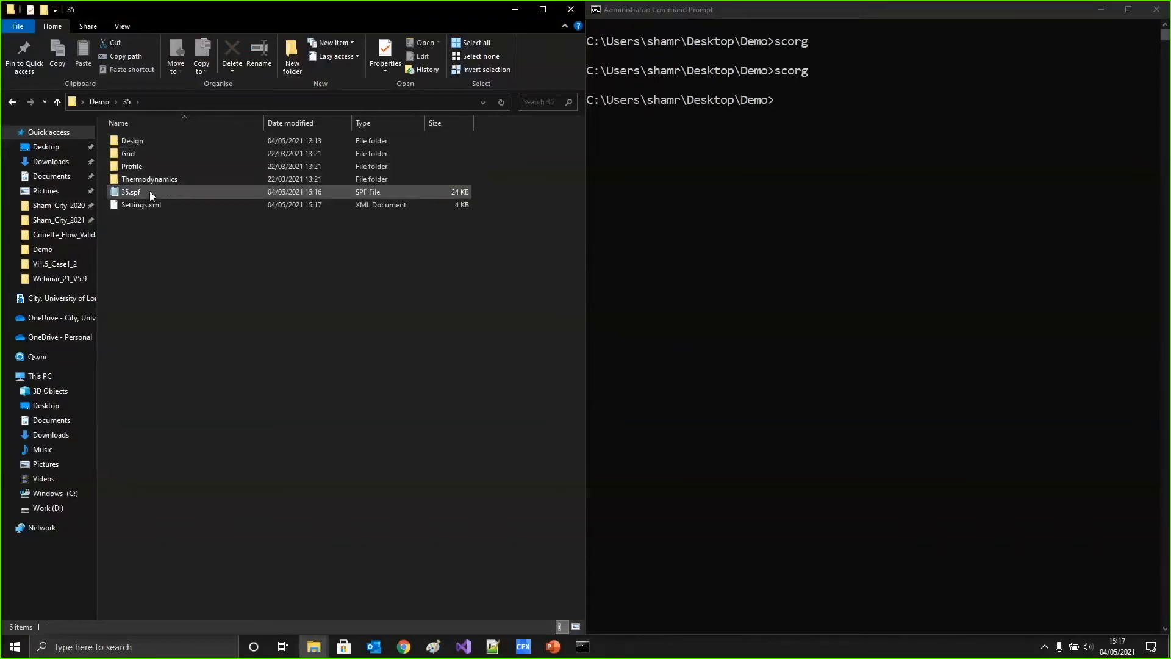
pyautogui.click(163, 102)
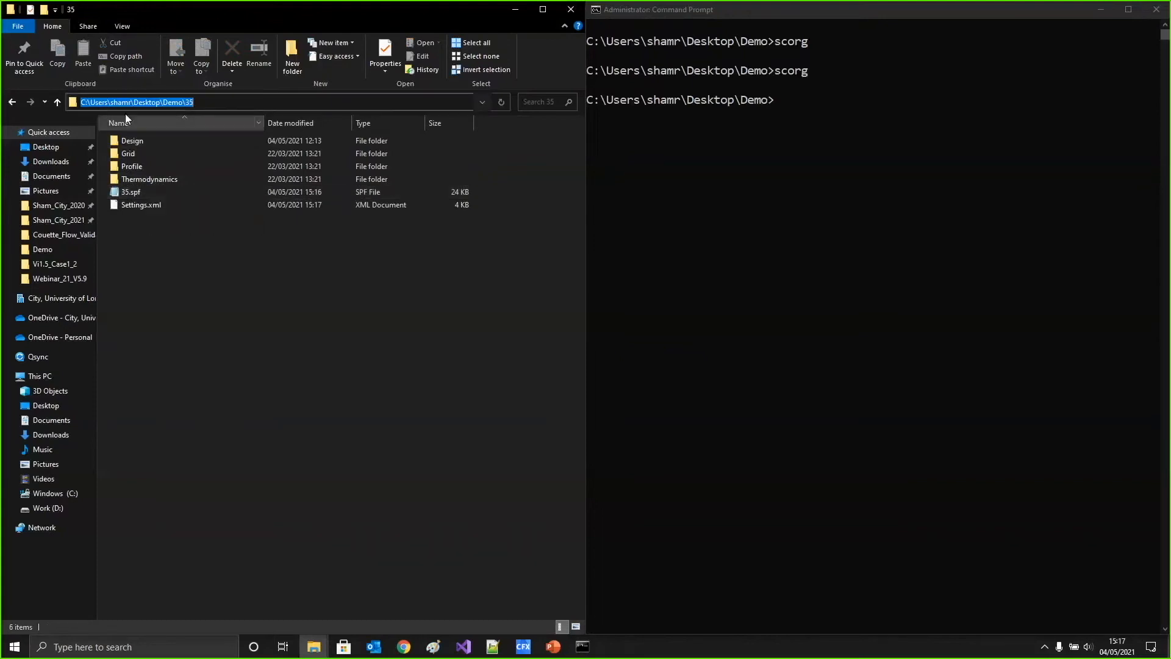
pyautogui.click(199, 271)
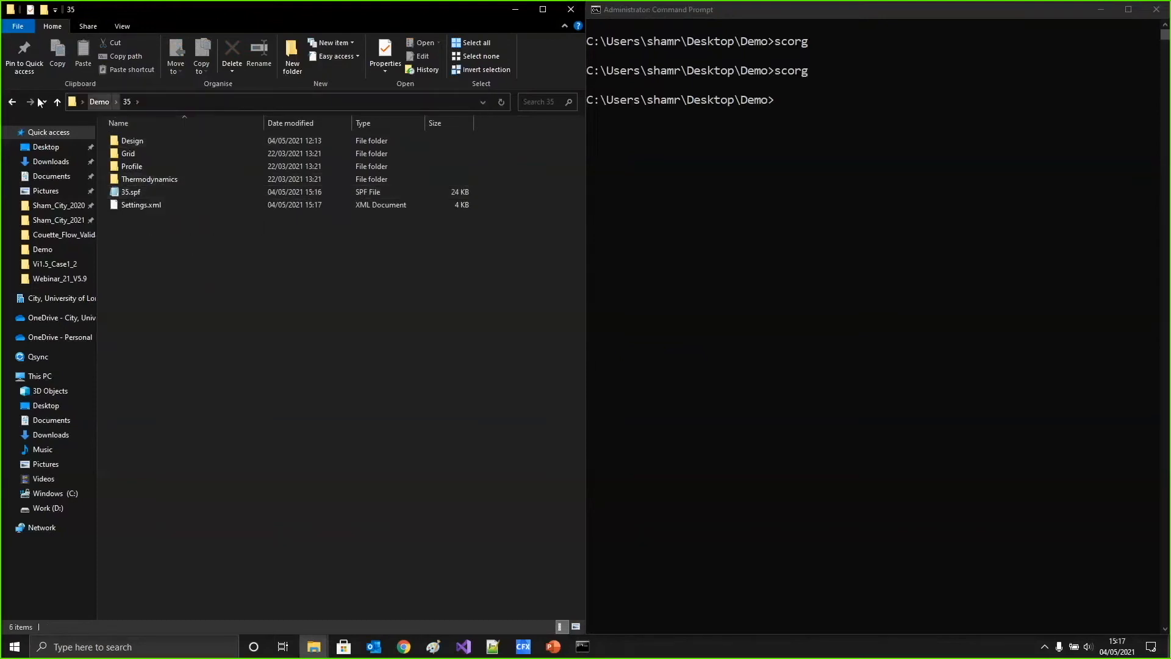
pyautogui.click(12, 103)
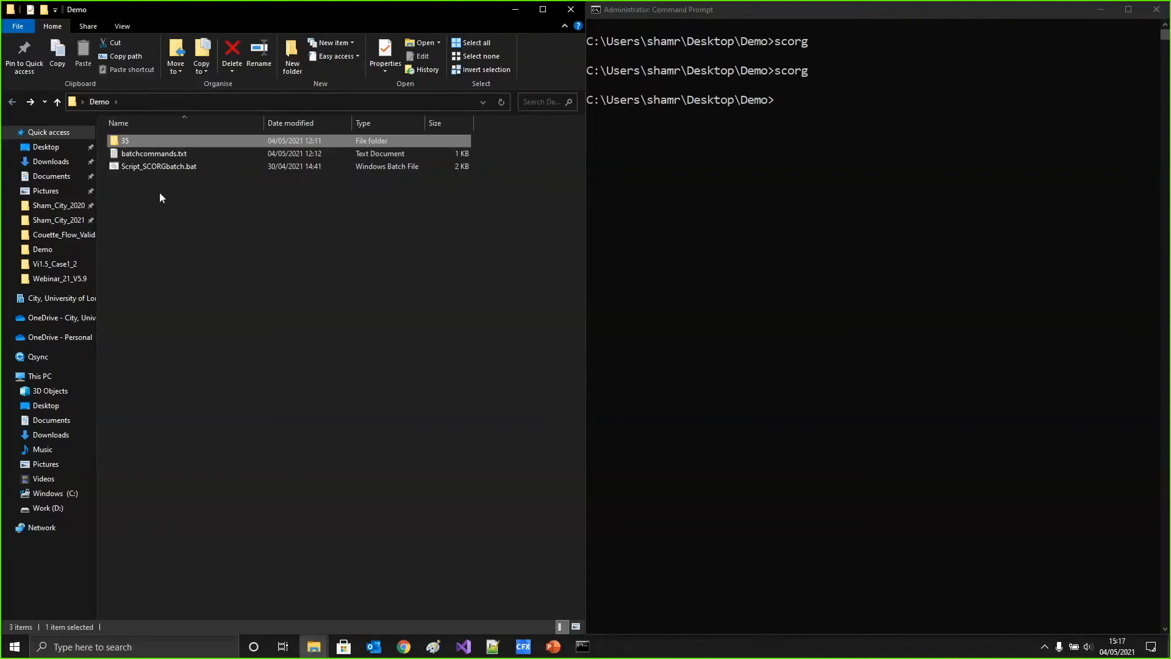
# Open Script_SCORGbatch.bat for editing, review its base-case path and --saveas command, and close it
pyautogui.rightClick(157, 169)
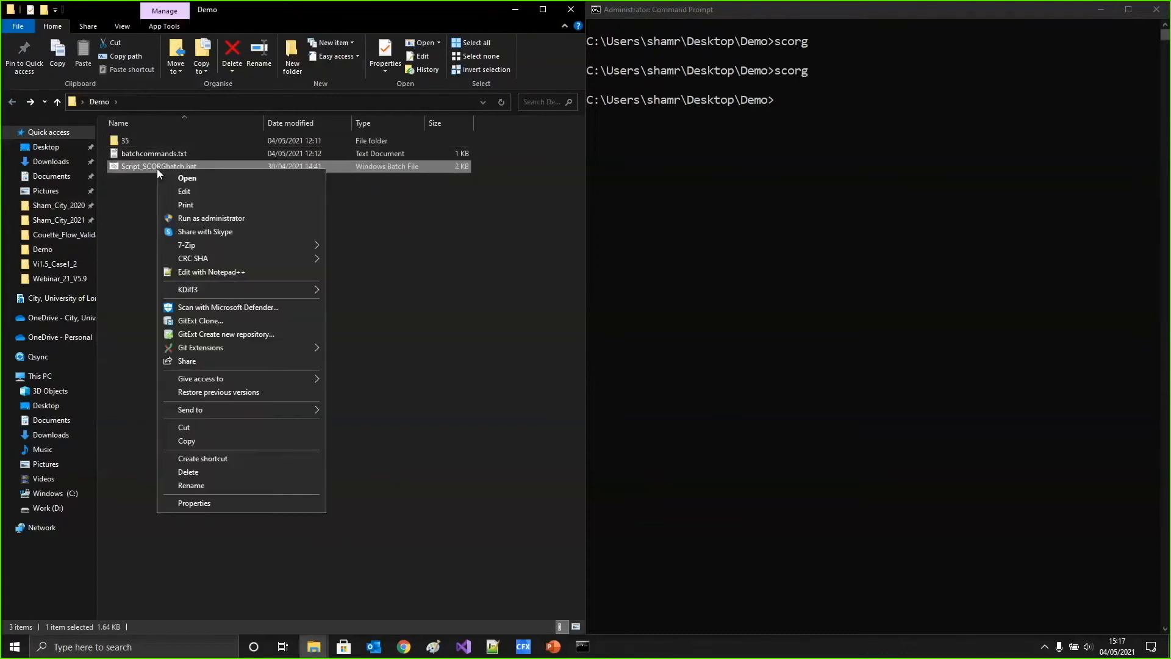
pyautogui.click(185, 192)
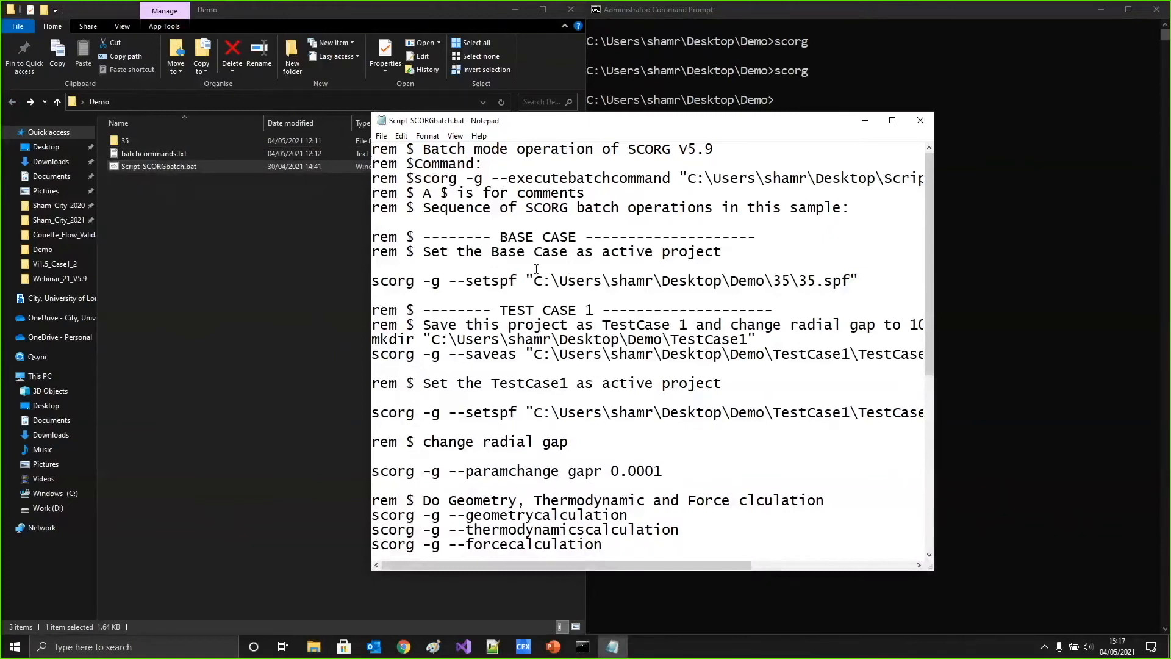
pyautogui.moveTo(454, 283); pyautogui.dragTo(861, 279)
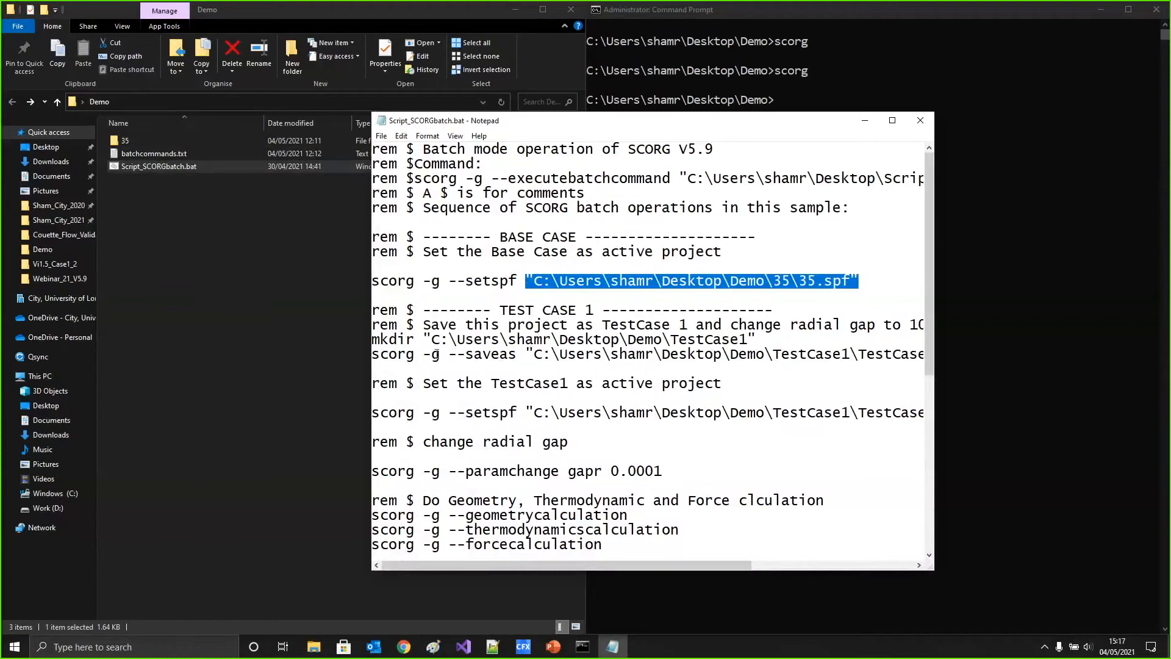
pyautogui.moveTo(449, 354); pyautogui.dragTo(518, 353)
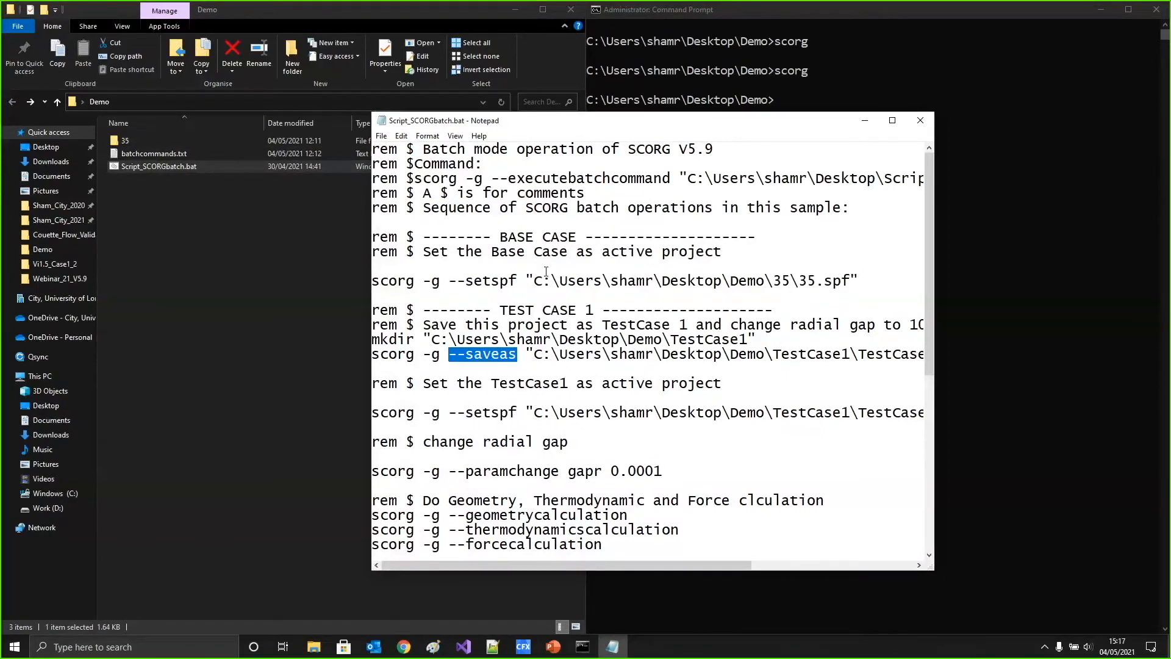
pyautogui.click(919, 120)
# Run Script_SCORGbatch.bat in the Command Prompt and check for the TestCase1 and TestCase2 folders in Demo
pyautogui.click(816, 134)
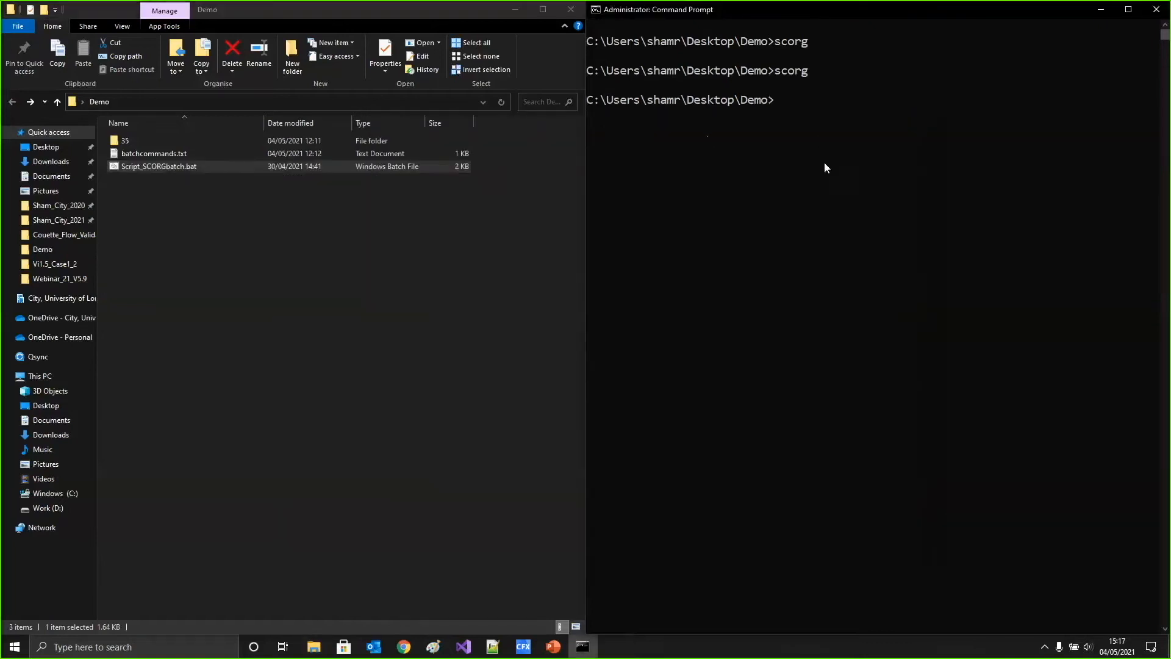
pyautogui.write('sc')
pyautogui.press('Tab')
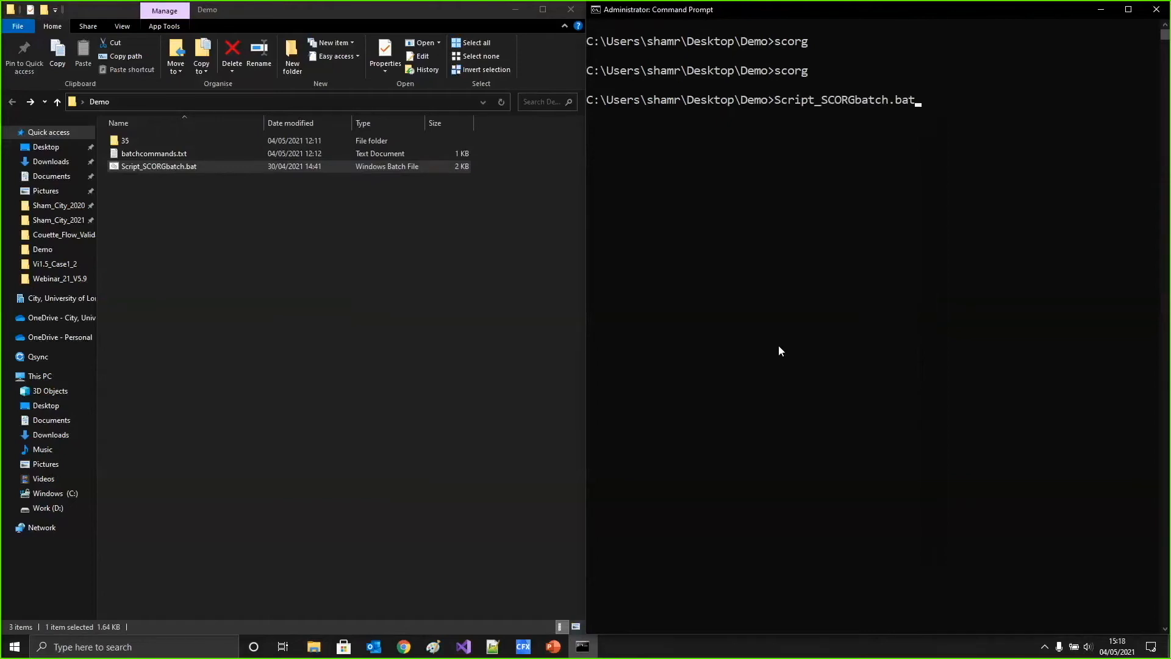
pyautogui.press('Return')
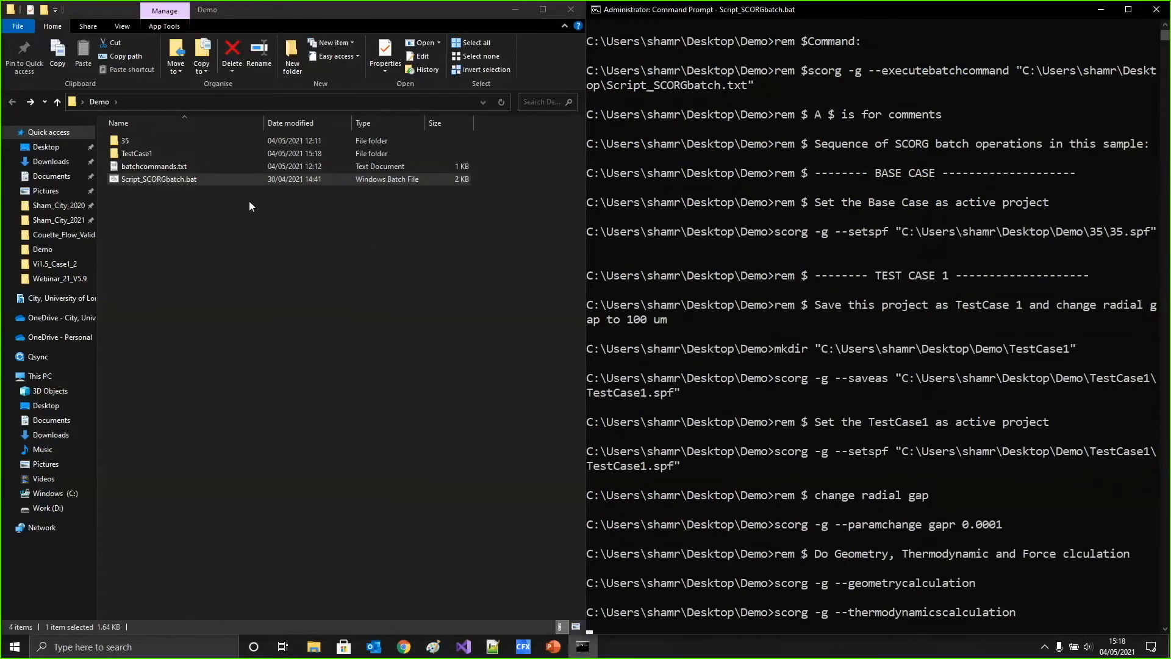
pyautogui.click(148, 153)
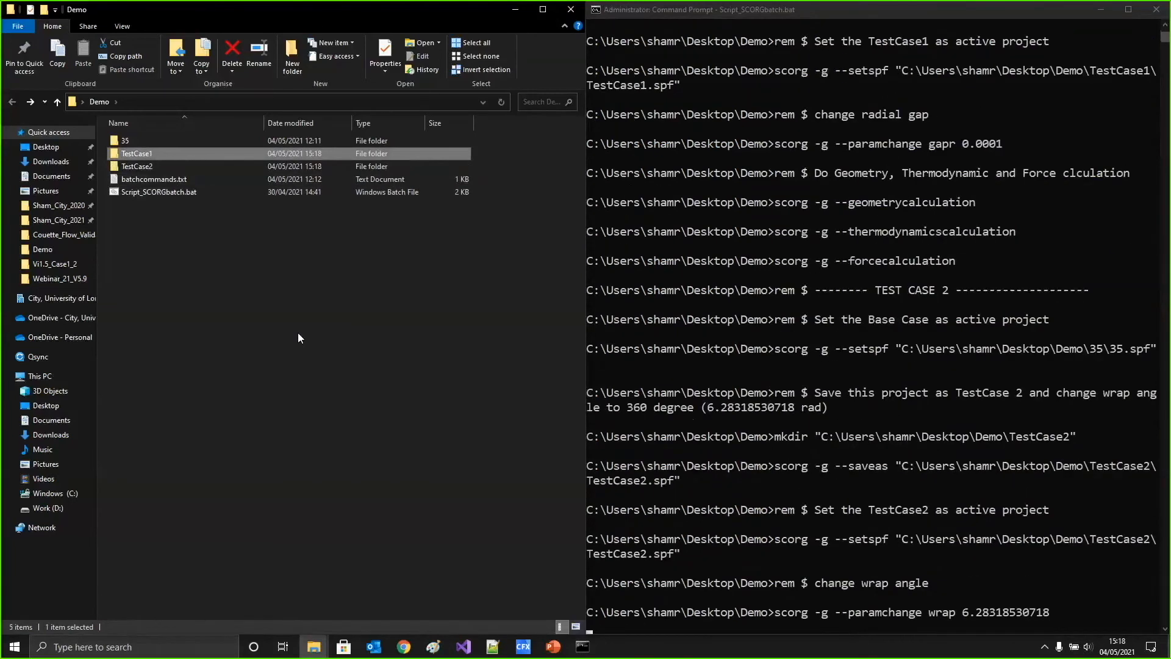
pyautogui.click(147, 166)
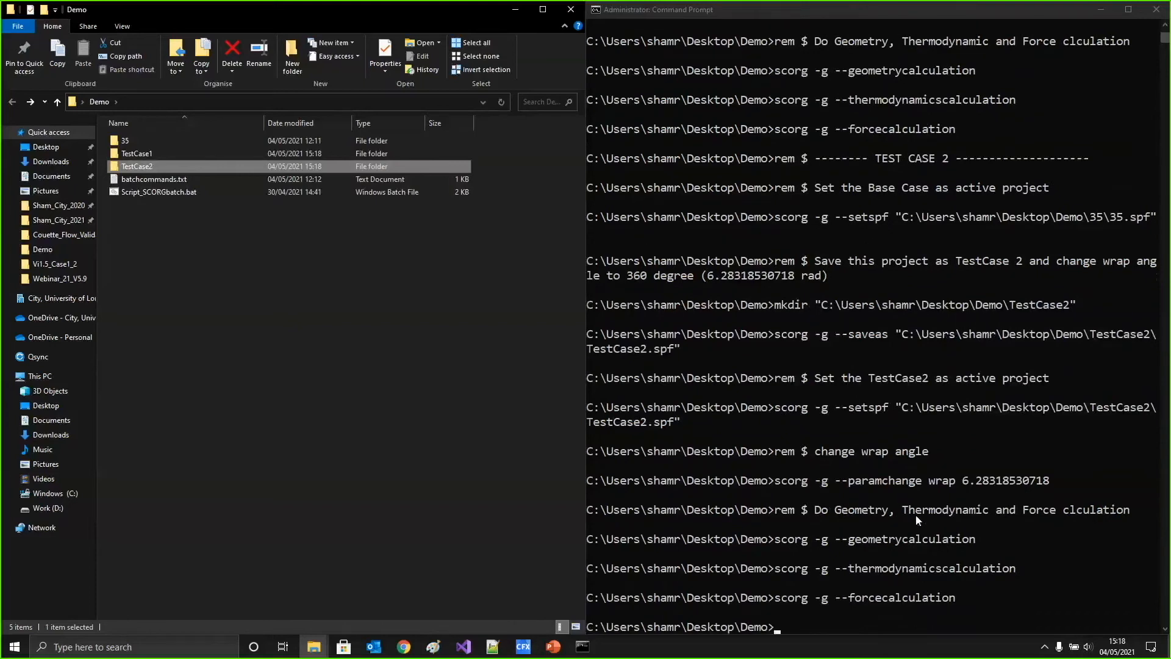
# Launch SCORG from the Command Prompt with the scorg command and open the recent TestCase1 project
pyautogui.press('Down')
pyautogui.press('Down')
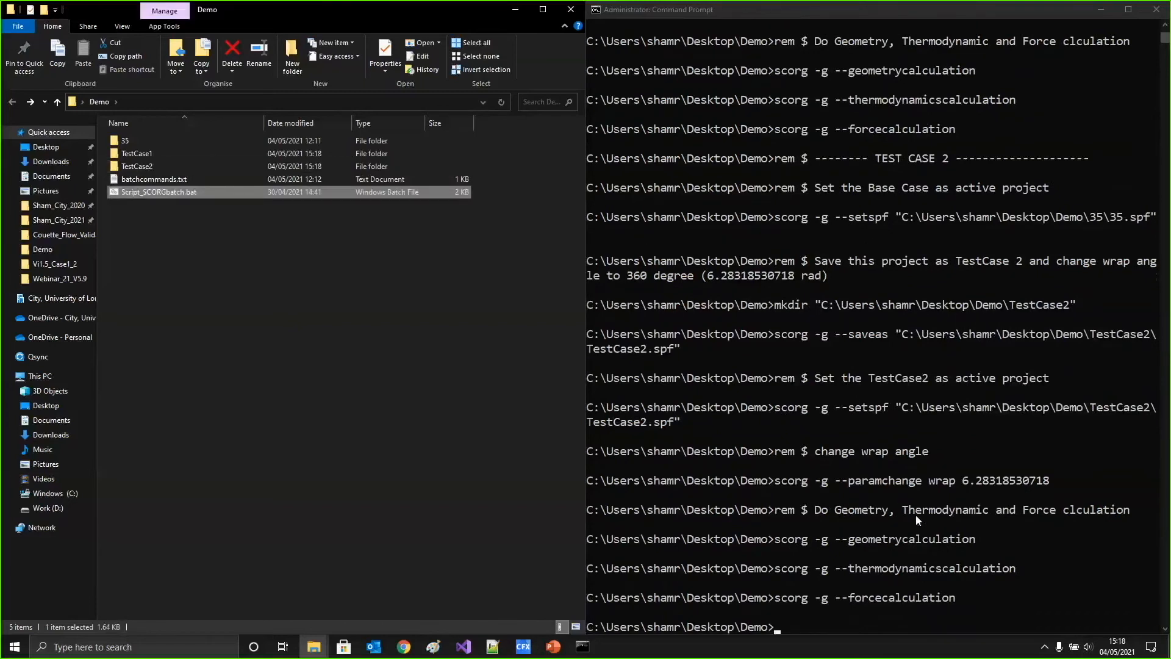
pyautogui.click(804, 621)
pyautogui.write('scorg')
pyautogui.press('Return')
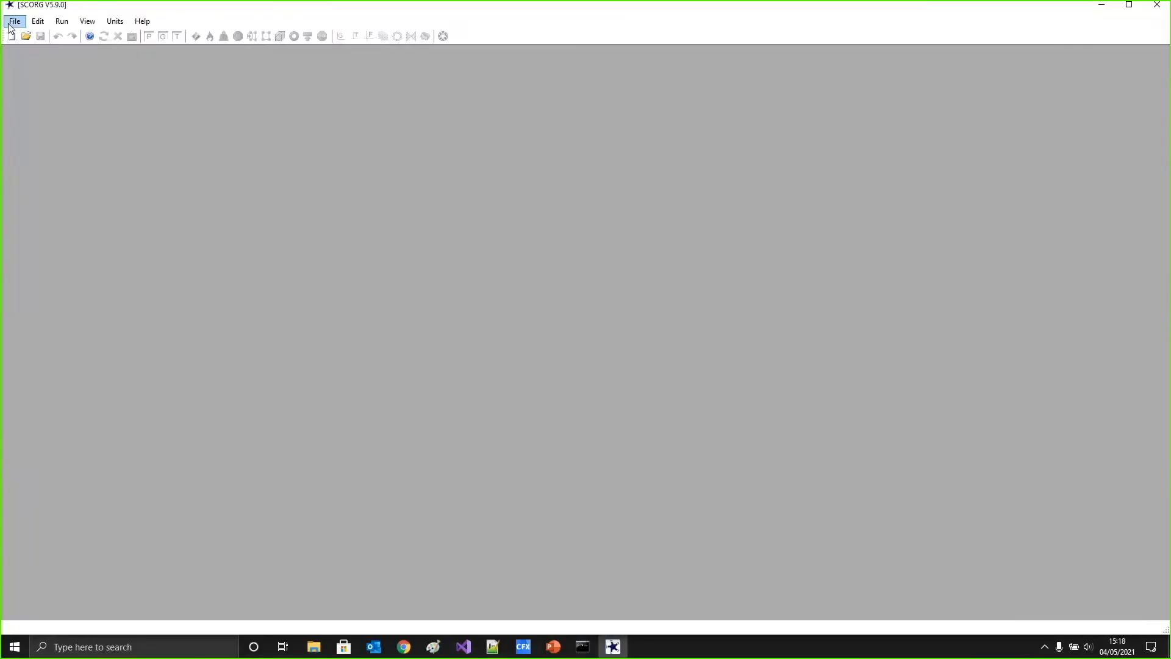
pyautogui.click(9, 25)
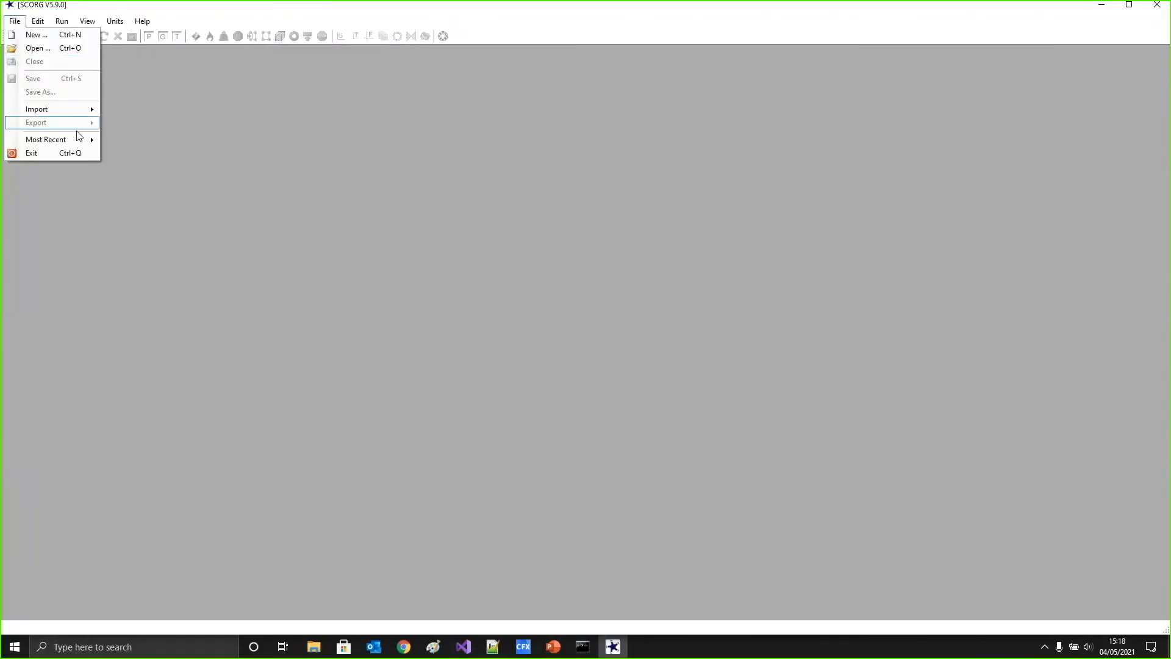
pyautogui.moveTo(77, 139)
pyautogui.click(232, 157)
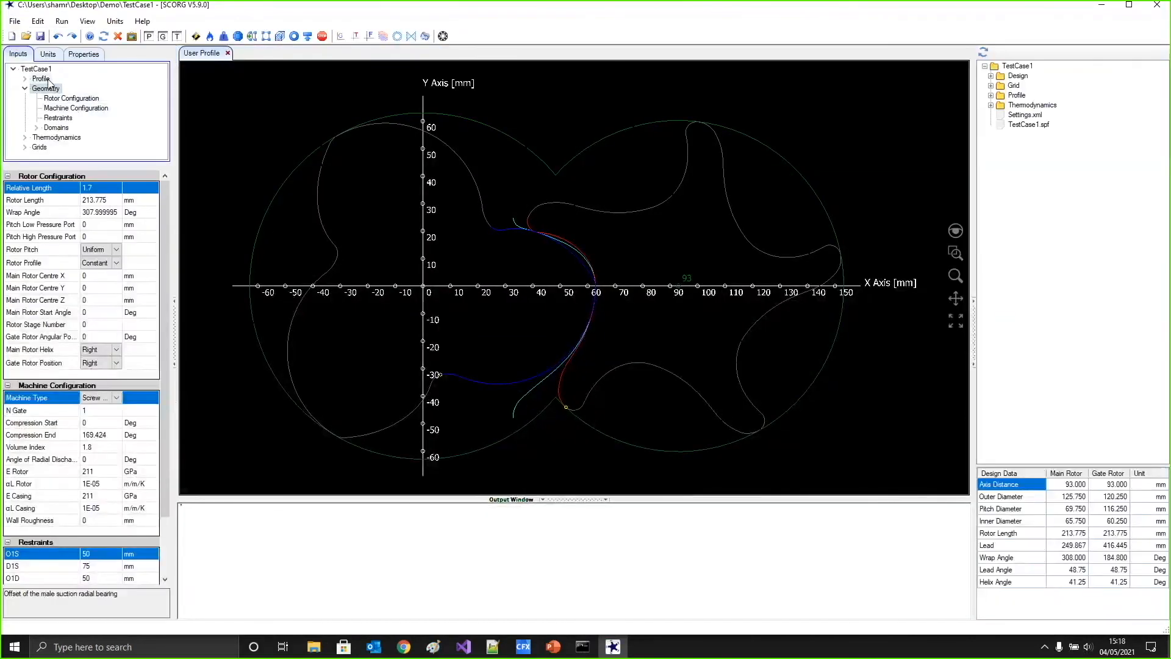
# Inspect the radial gap GAPR in TestCase1's profile setup and view its short thermodynamic report
pyautogui.click(41, 80)
pyautogui.click(115, 231)
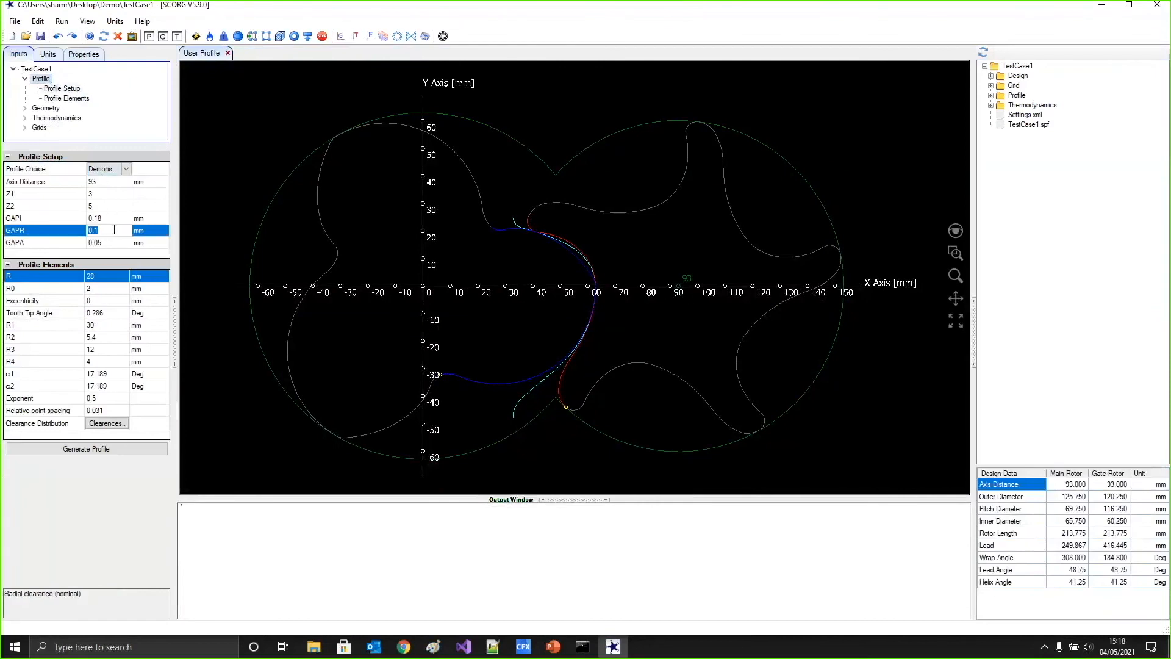
pyautogui.click(86, 22)
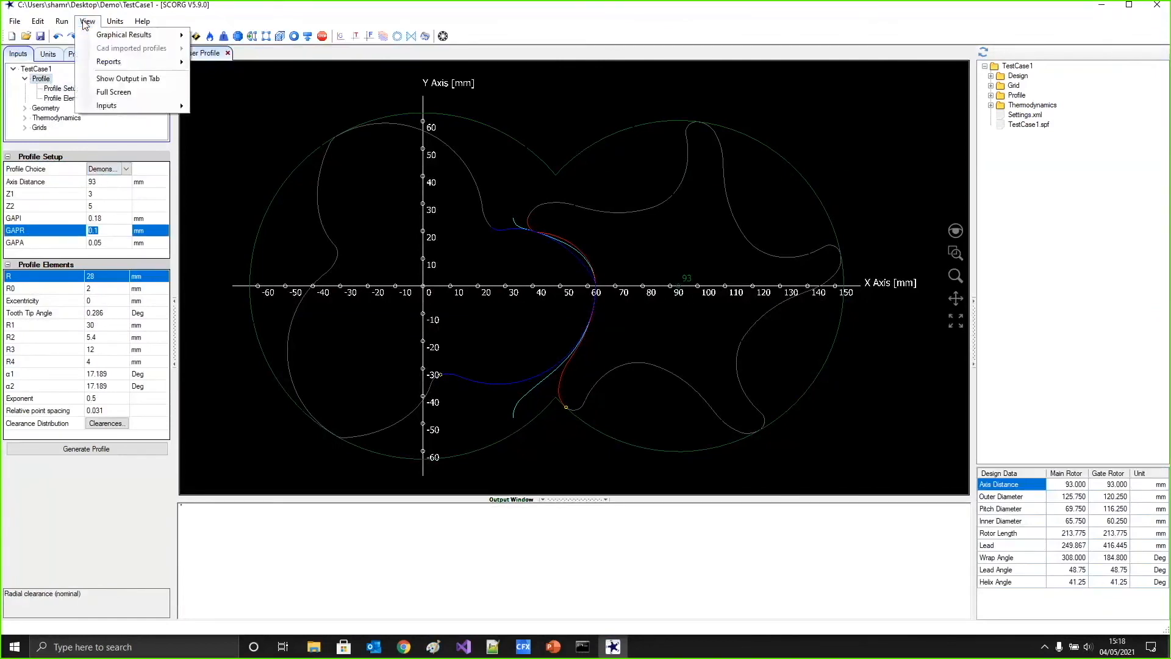
pyautogui.moveTo(131, 61)
pyautogui.moveTo(260, 80)
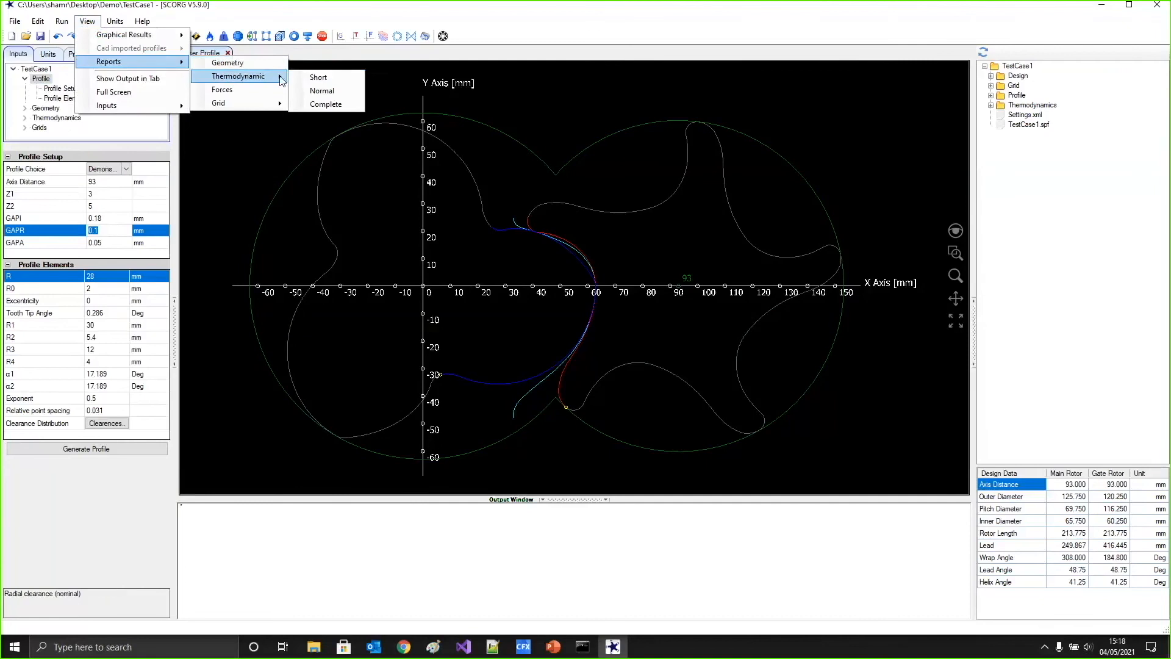
pyautogui.click(316, 81)
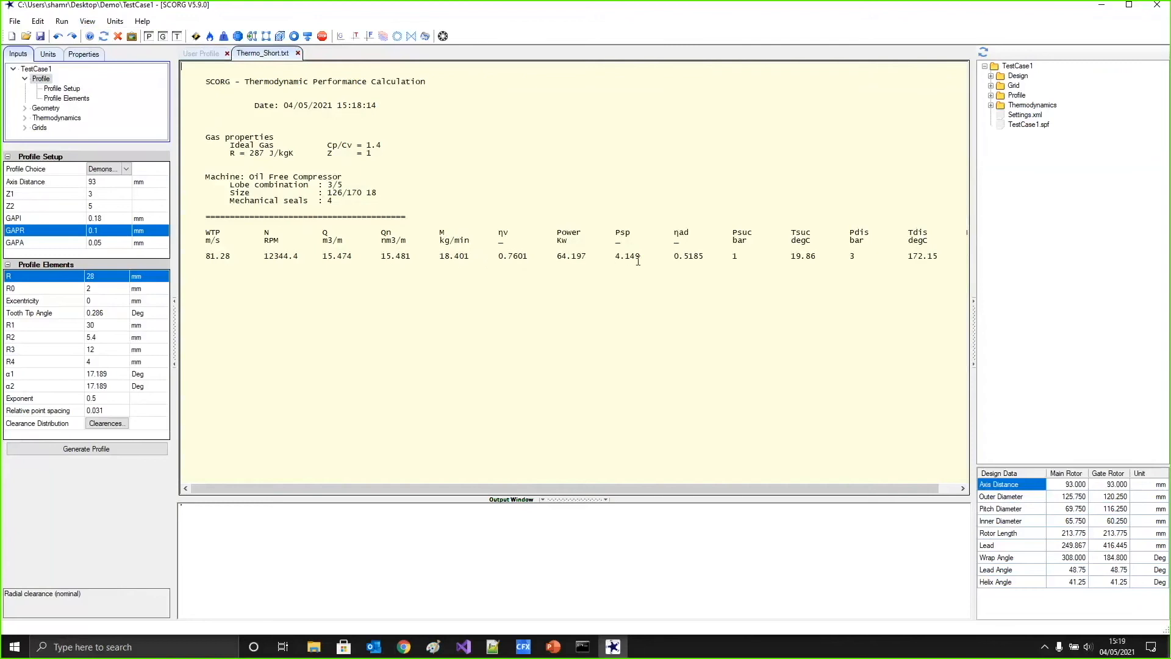
# Open the recent TestCase2 project and inspect the wrap angle in its rotor configuration
pyautogui.click(14, 21)
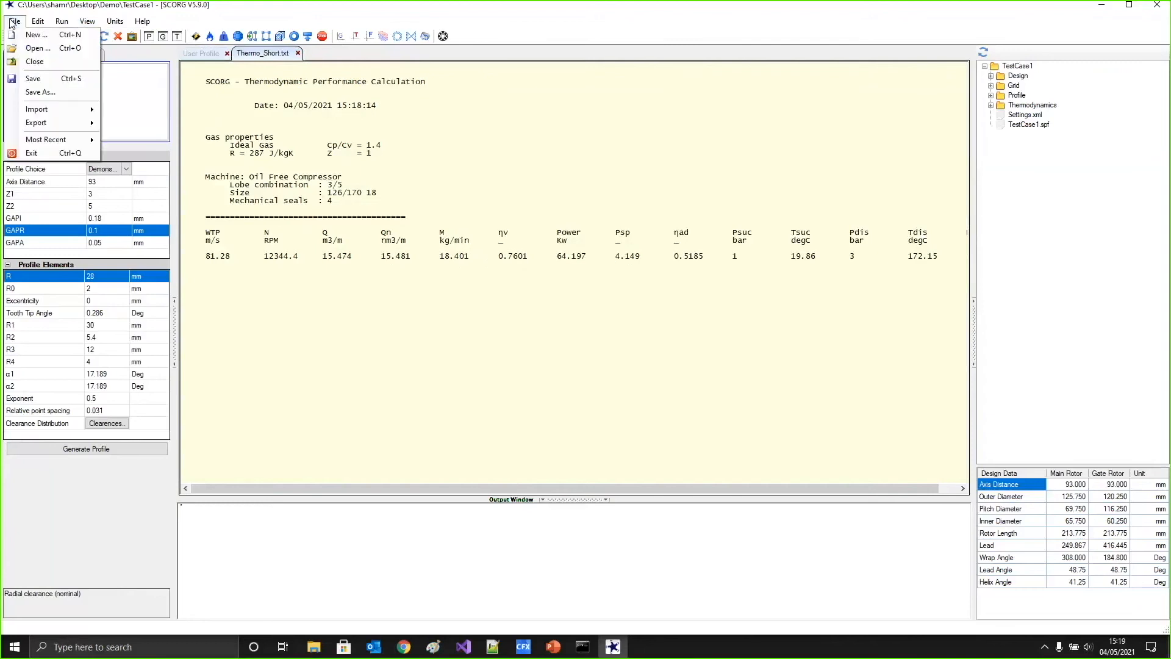
pyautogui.moveTo(69, 140)
pyautogui.click(183, 170)
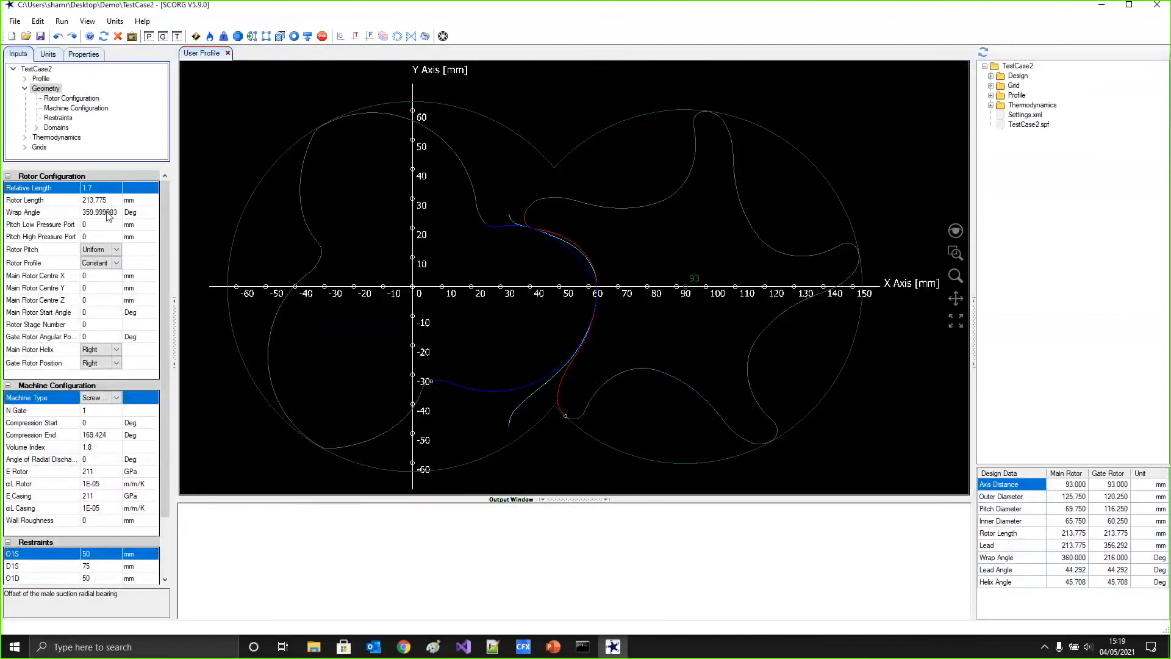
pyautogui.click(107, 212)
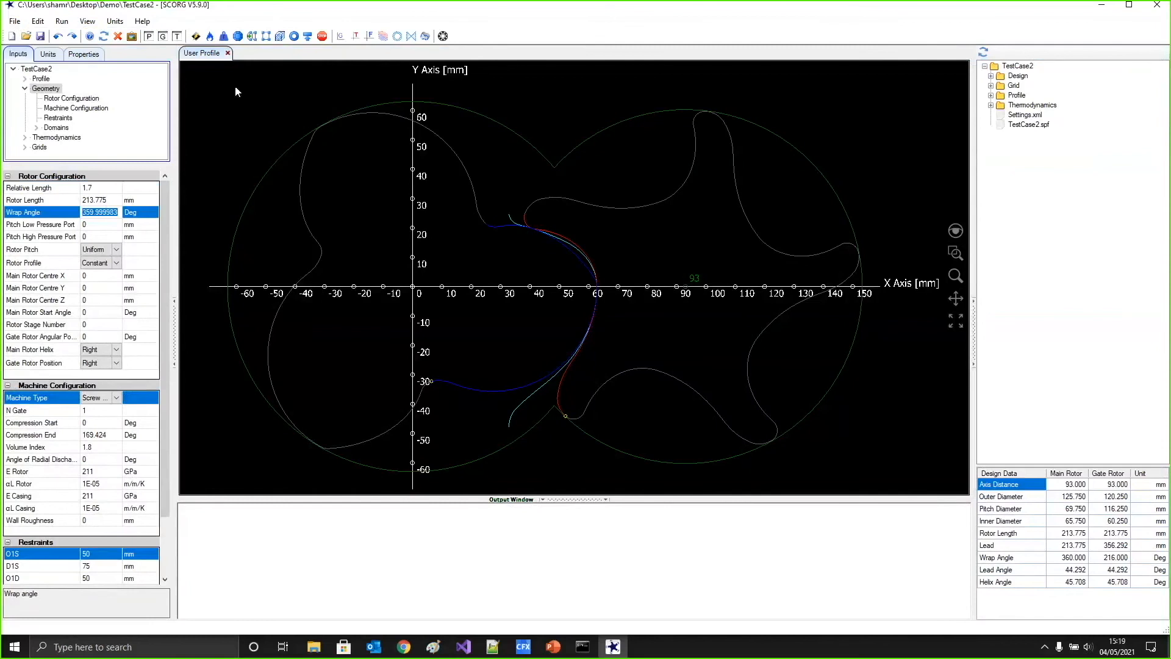
# View the short thermodynamic report of TestCase2
pyautogui.click(87, 21)
pyautogui.moveTo(160, 64)
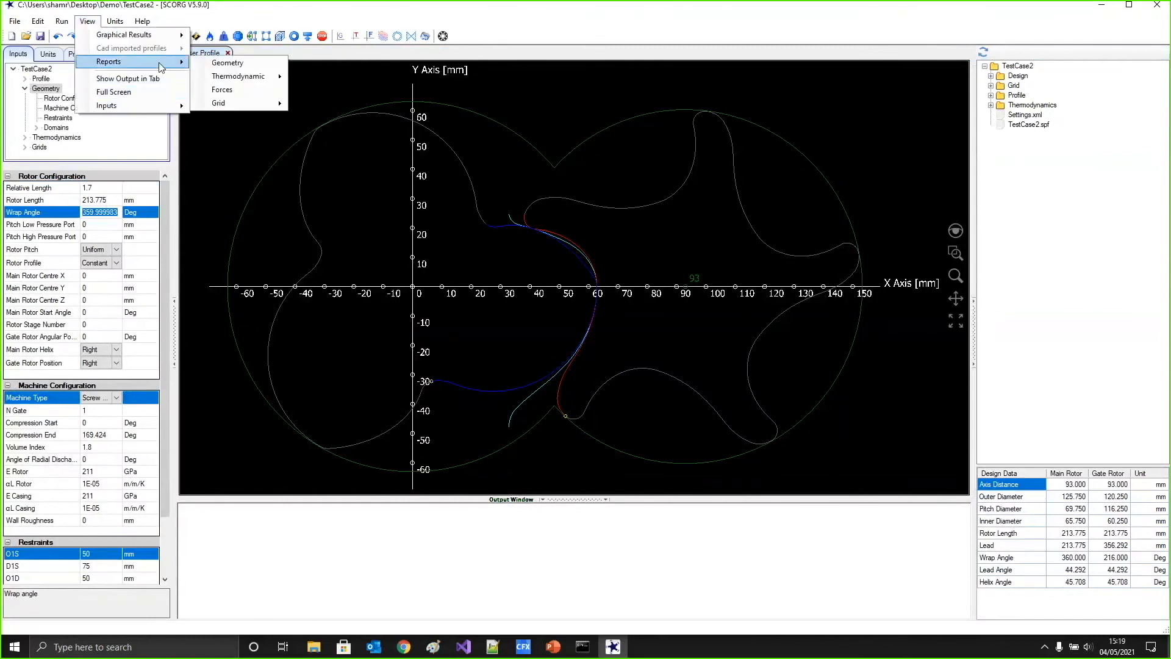
pyautogui.moveTo(268, 77)
pyautogui.click(317, 76)
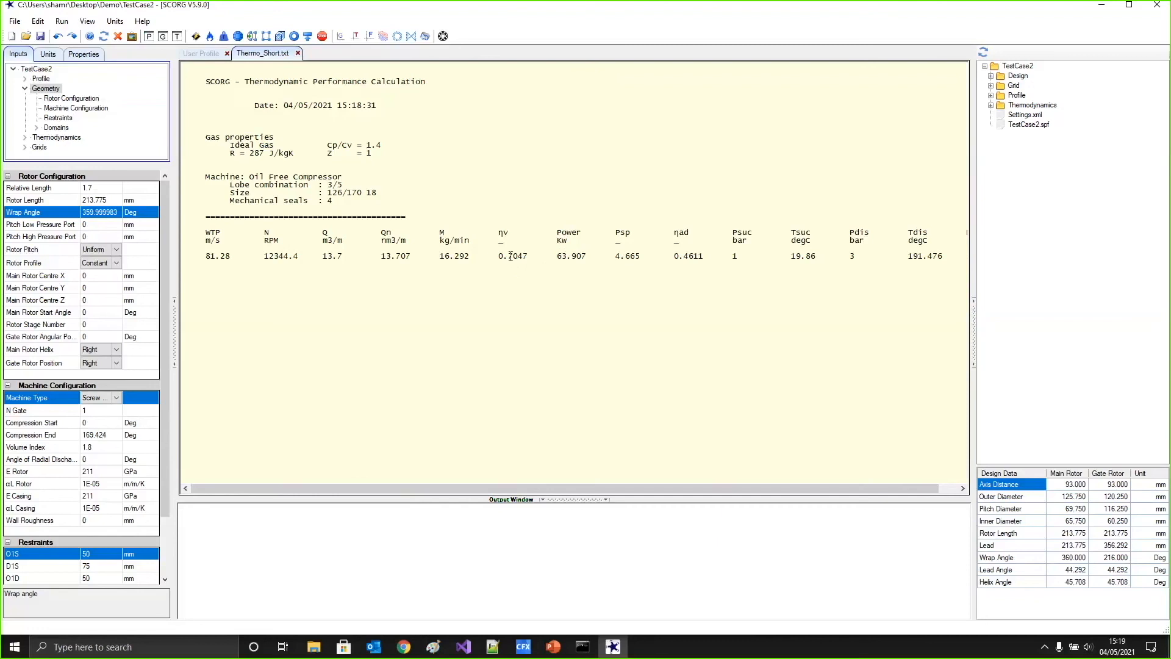
# Close SCORG and switch to the PowerPoint slide show on SCORG V5.9 batch commands
pyautogui.click(1156, 8)
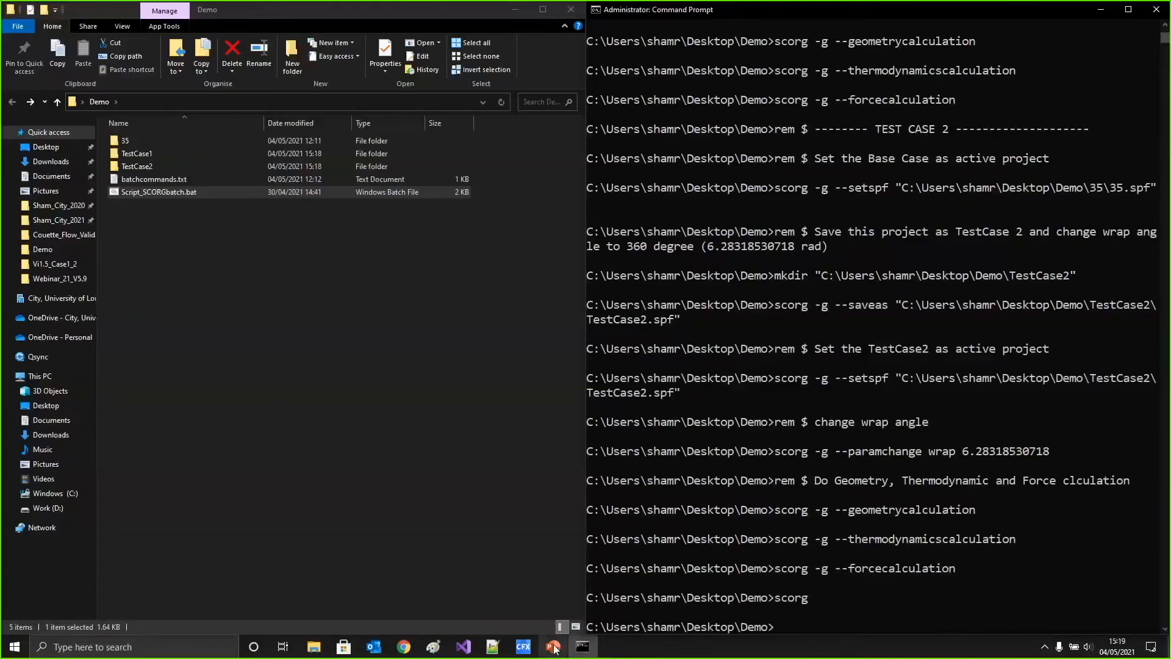
pyautogui.click(553, 648)
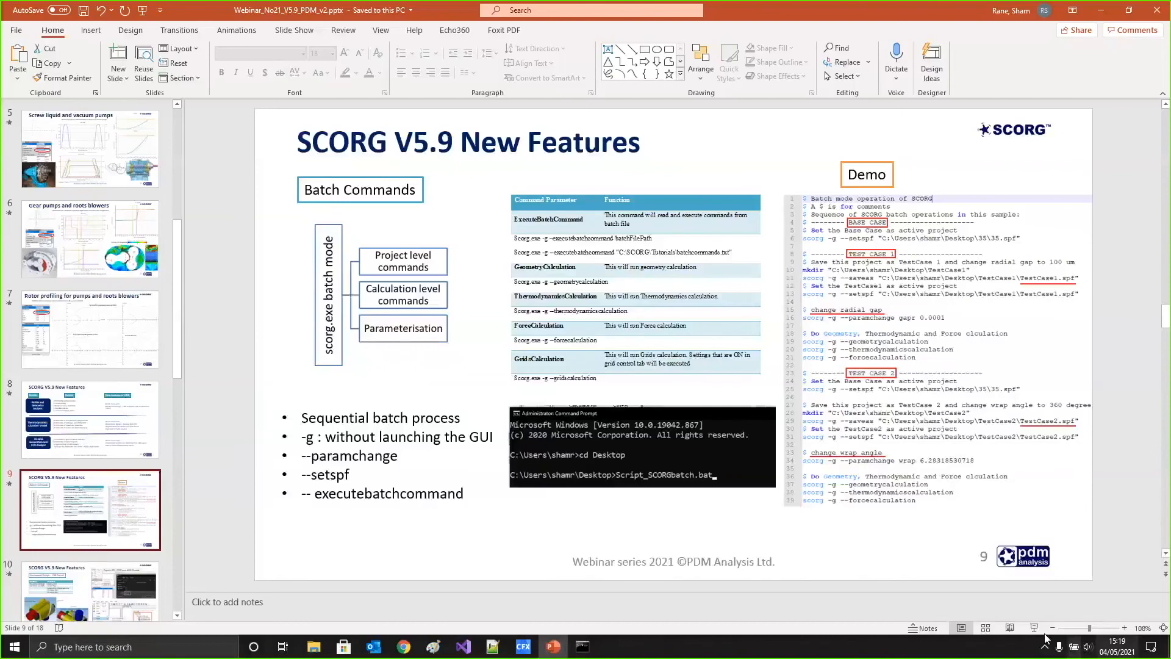
pyautogui.click(1033, 627)
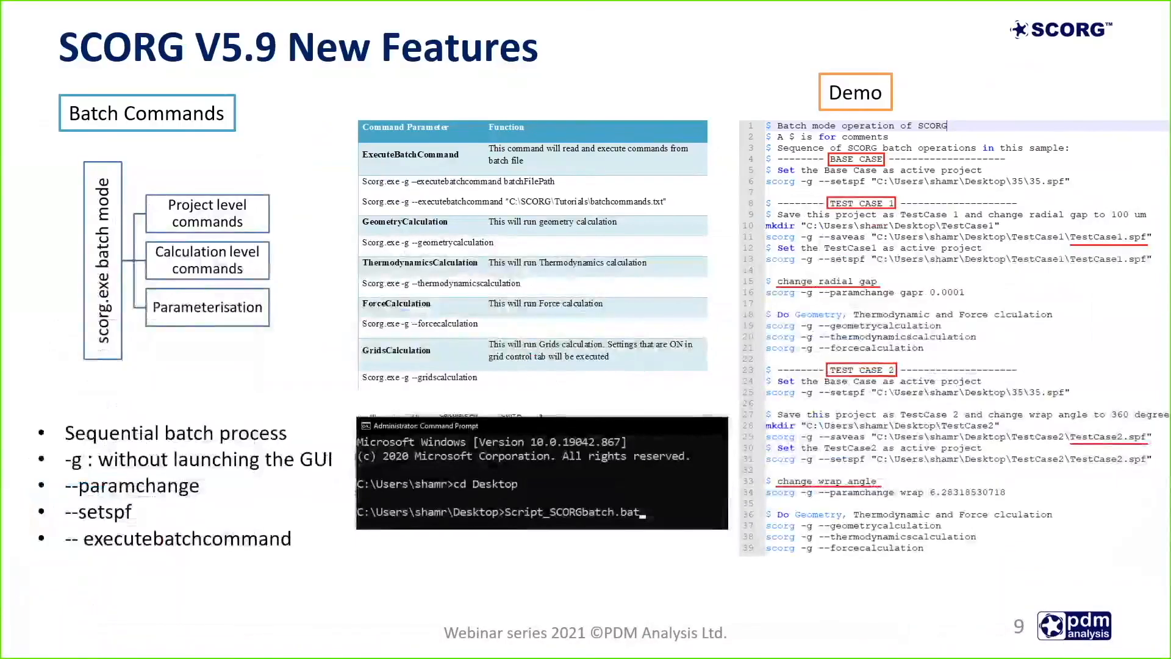